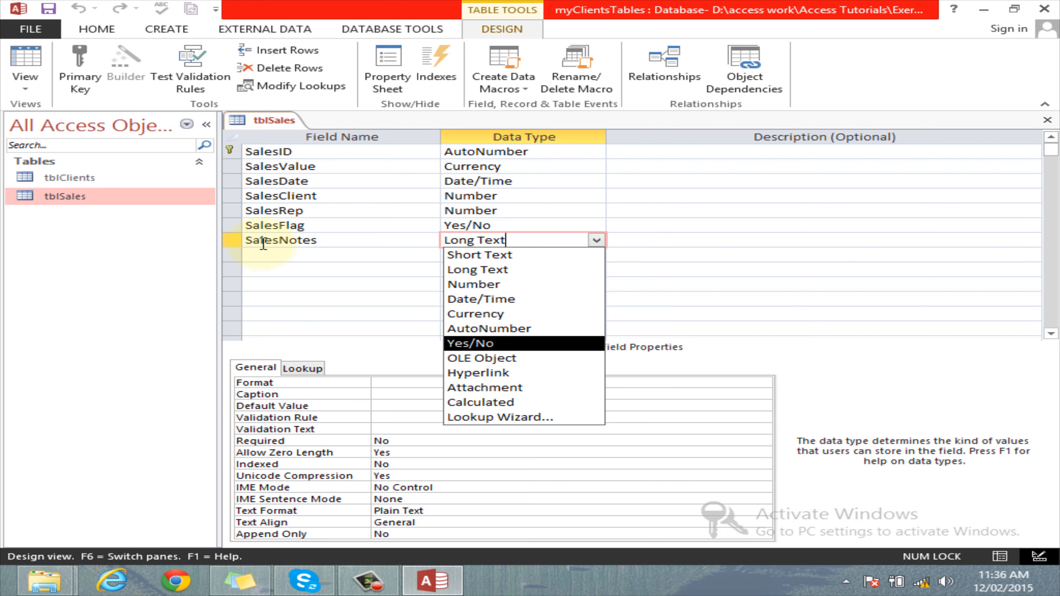
Step: Examine the SalesValue field's data type and properties in the tblSales design
{"action": "left_click", "coordinate": [273, 253]}
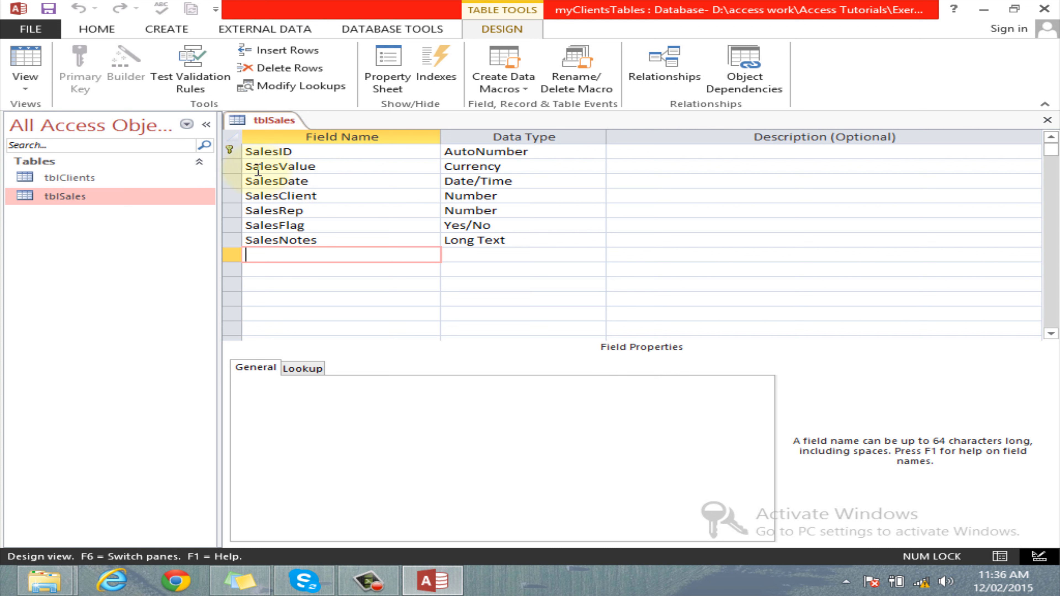
{"action": "left_click_drag", "start_coordinate": [249, 167], "coordinate": [335, 165]}
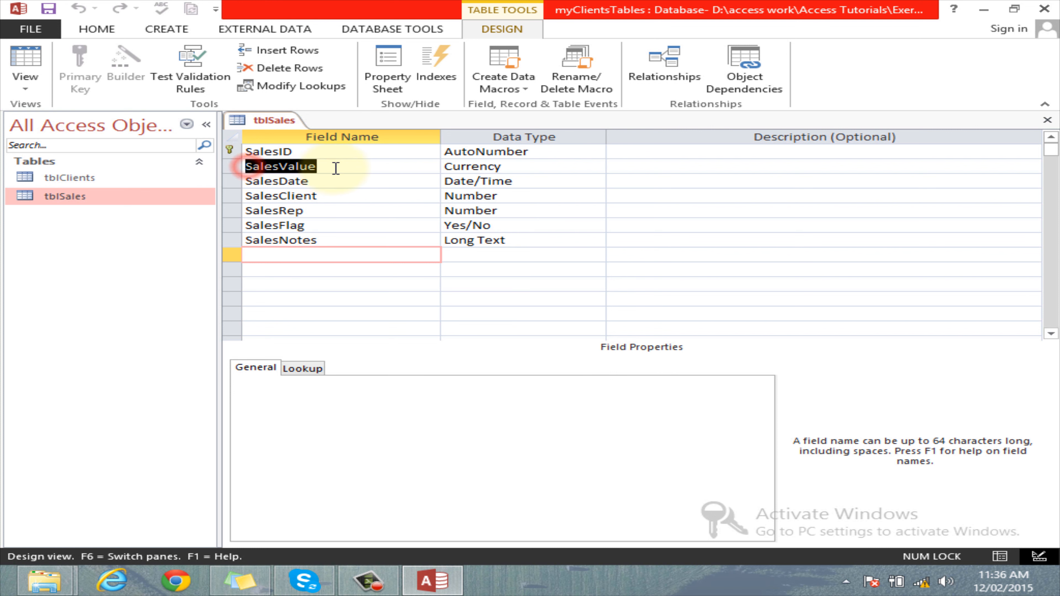
{"action": "left_click", "coordinate": [476, 167]}
{"action": "left_click", "coordinate": [598, 168]}
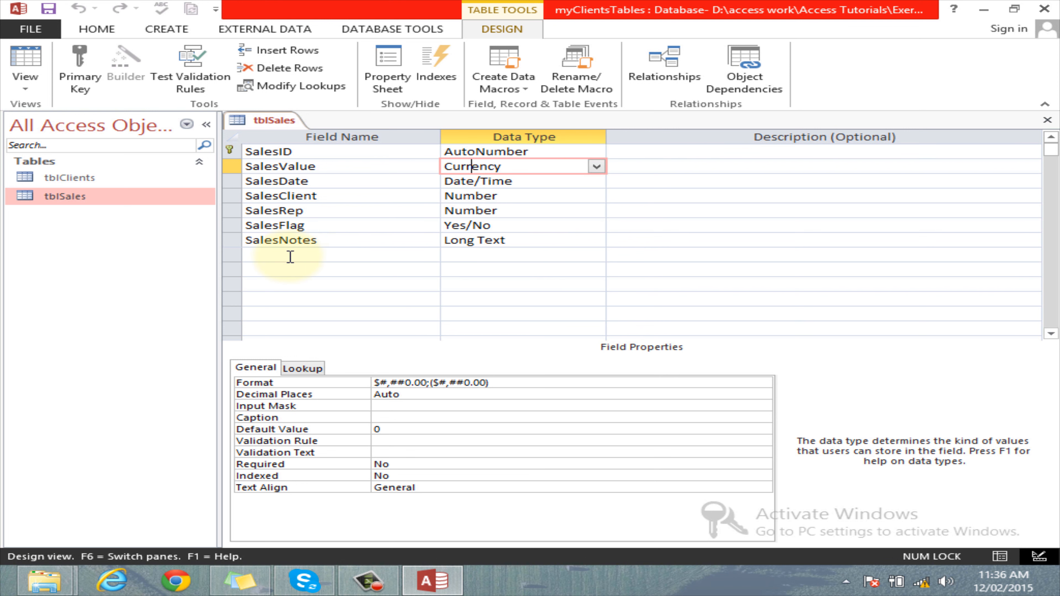
{"action": "left_click", "coordinate": [282, 256]}
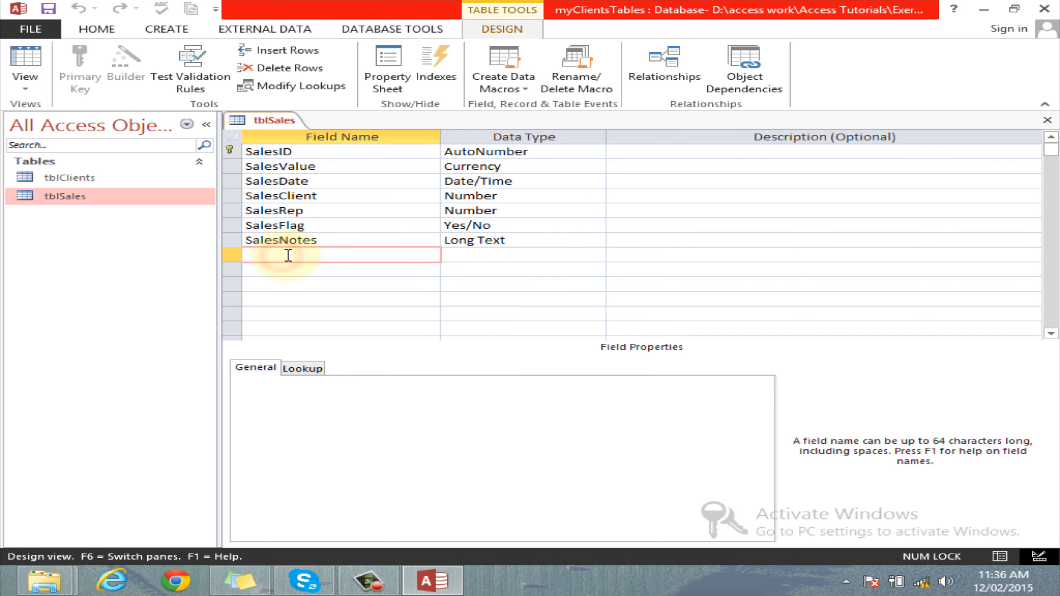
{"action": "left_click", "coordinate": [502, 167]}
{"action": "left_click", "coordinate": [413, 167]}
{"action": "left_click", "coordinate": [515, 166]}
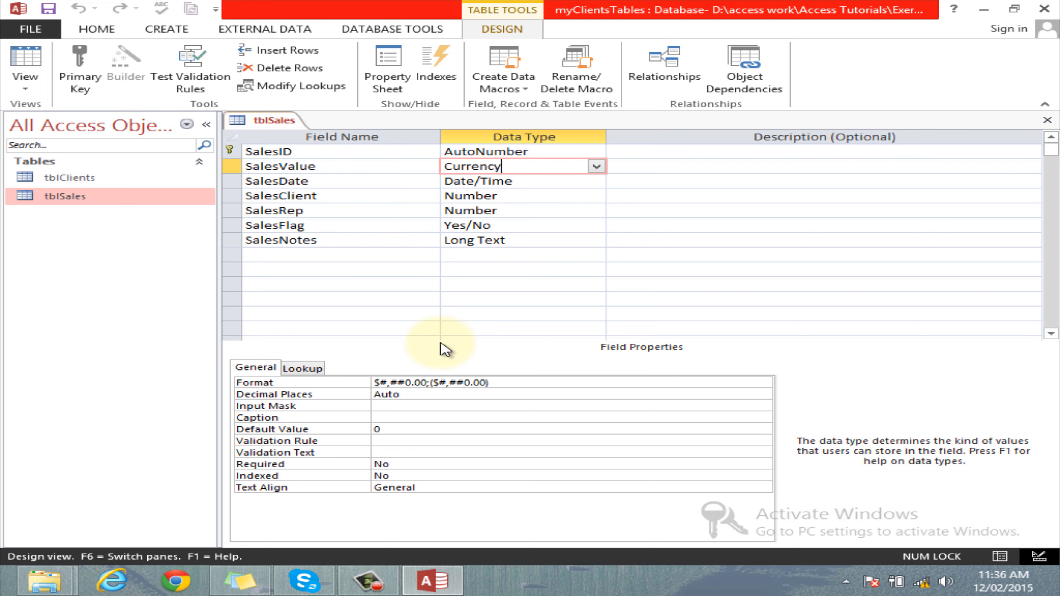
Step: Add a field named salebonus below SalesNotes in tblSales with the Calculated data type
{"action": "left_click", "coordinate": [273, 254]}
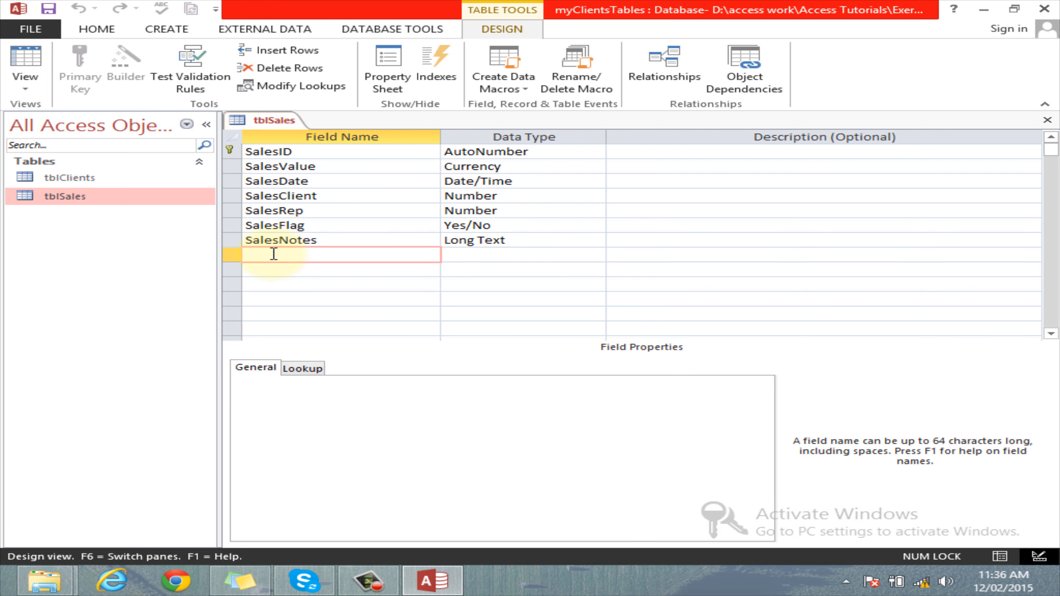
{"action": "type", "text": "sl"}
{"action": "type", "text": "lebonus"}
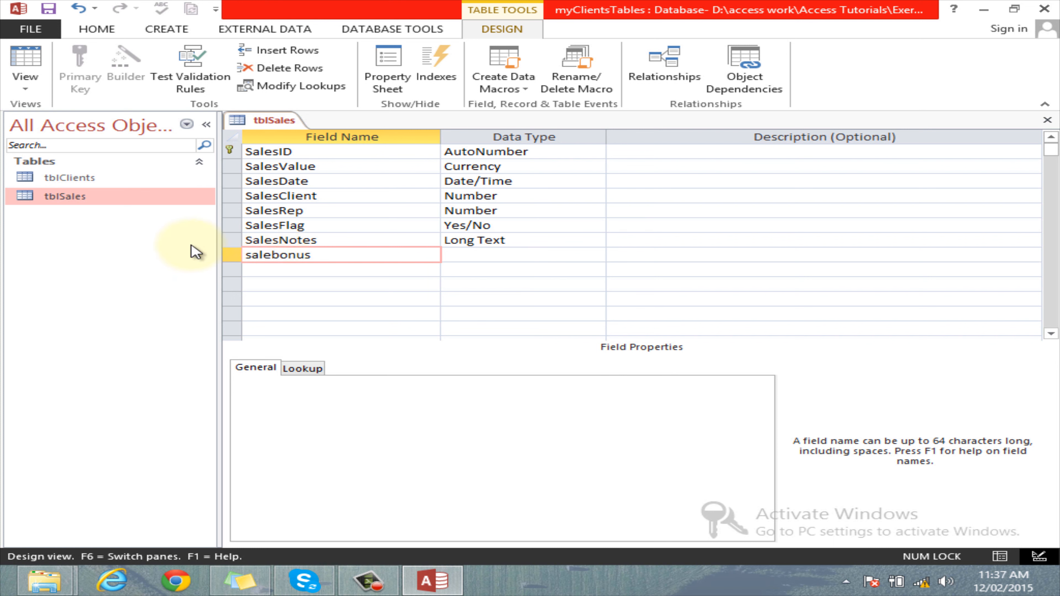
{"action": "left_click", "coordinate": [480, 252]}
{"action": "left_click", "coordinate": [596, 256]}
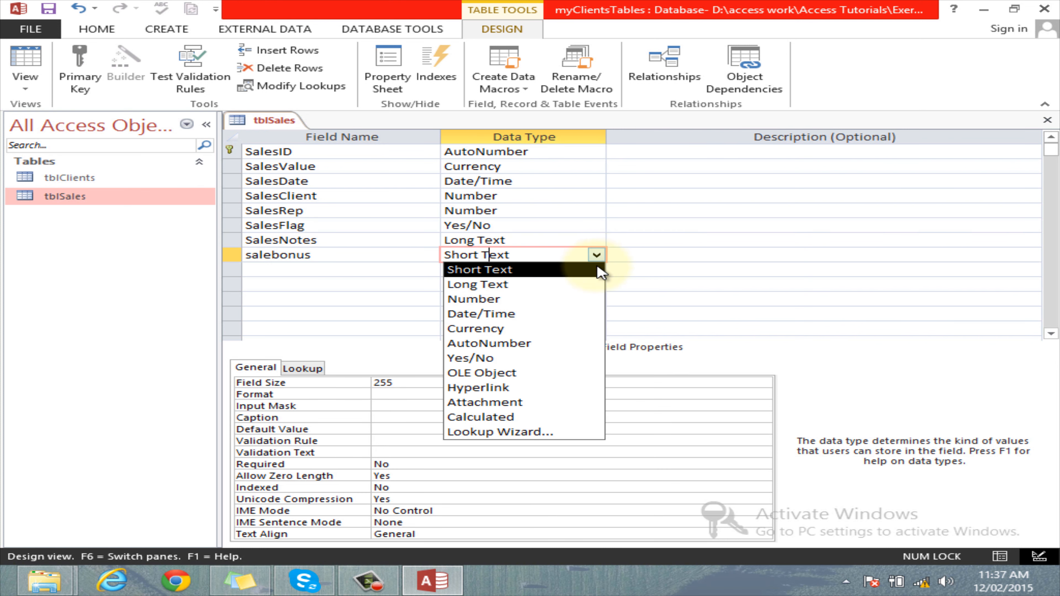
{"action": "left_click", "coordinate": [564, 416]}
Step: Build the expression [SalesValue] * .08 for the salebonus field and accept it
{"action": "left_click_drag", "start_coordinate": [411, 94], "coordinate": [531, 39]}
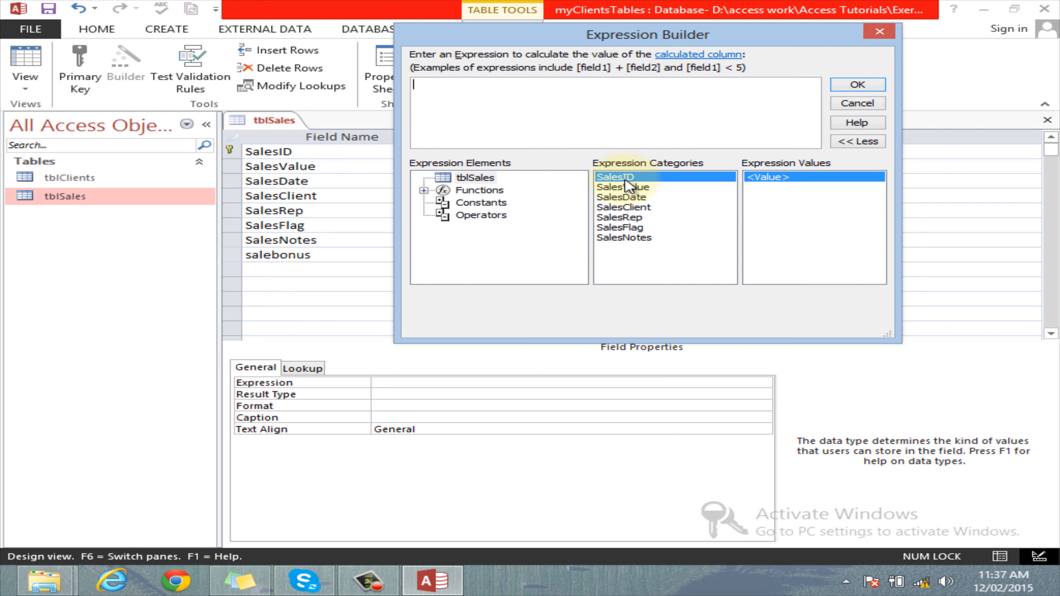
{"action": "left_click", "coordinate": [616, 206]}
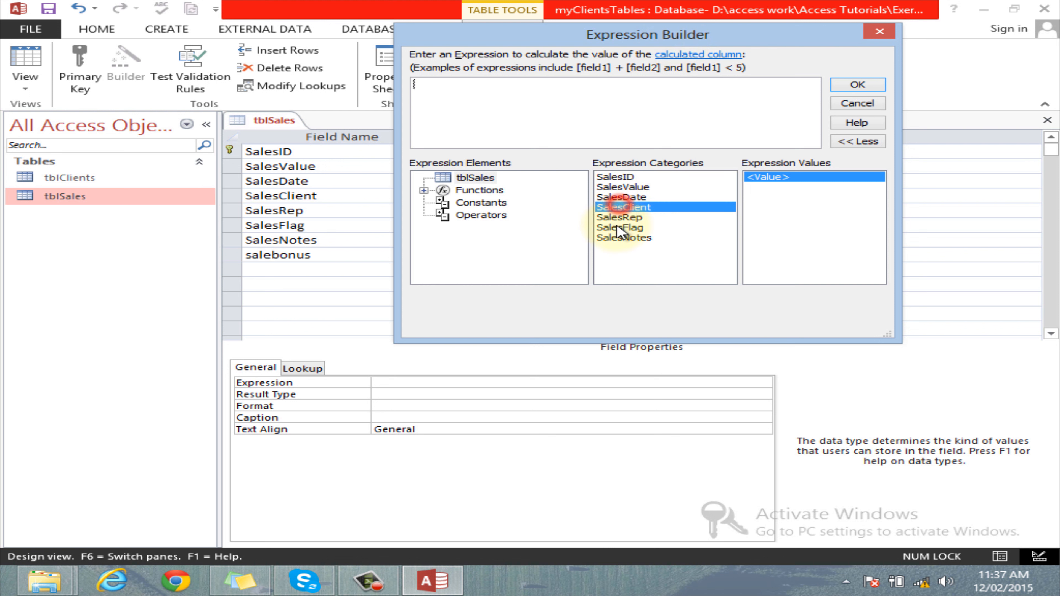
{"action": "left_click", "coordinate": [621, 227]}
{"action": "left_click", "coordinate": [620, 238]}
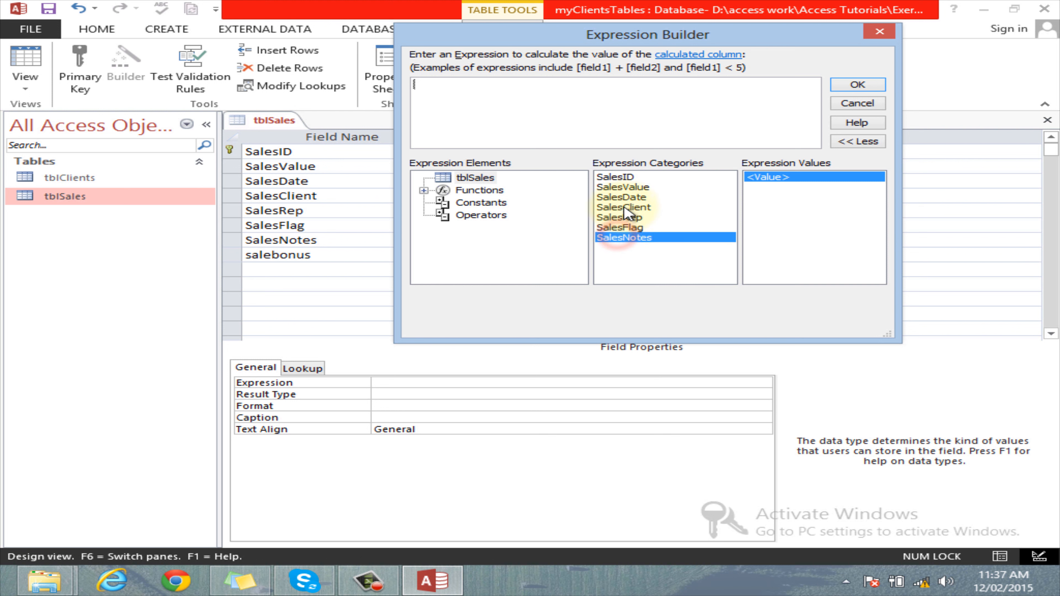
{"action": "double_click", "coordinate": [613, 186]}
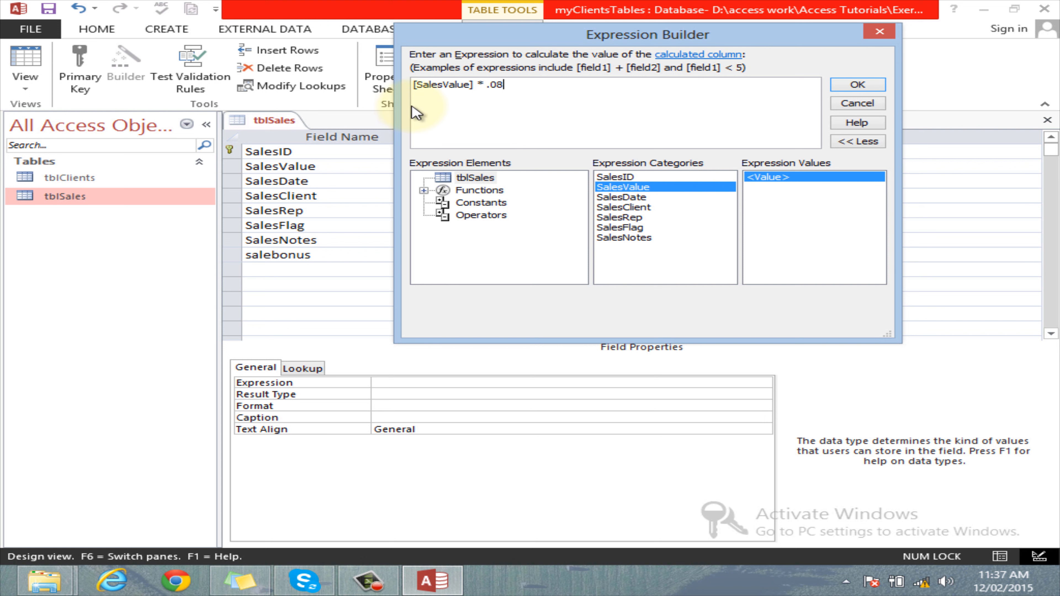
{"action": "left_click_drag", "start_coordinate": [416, 85], "coordinate": [501, 82]}
{"action": "left_click", "coordinate": [498, 83]}
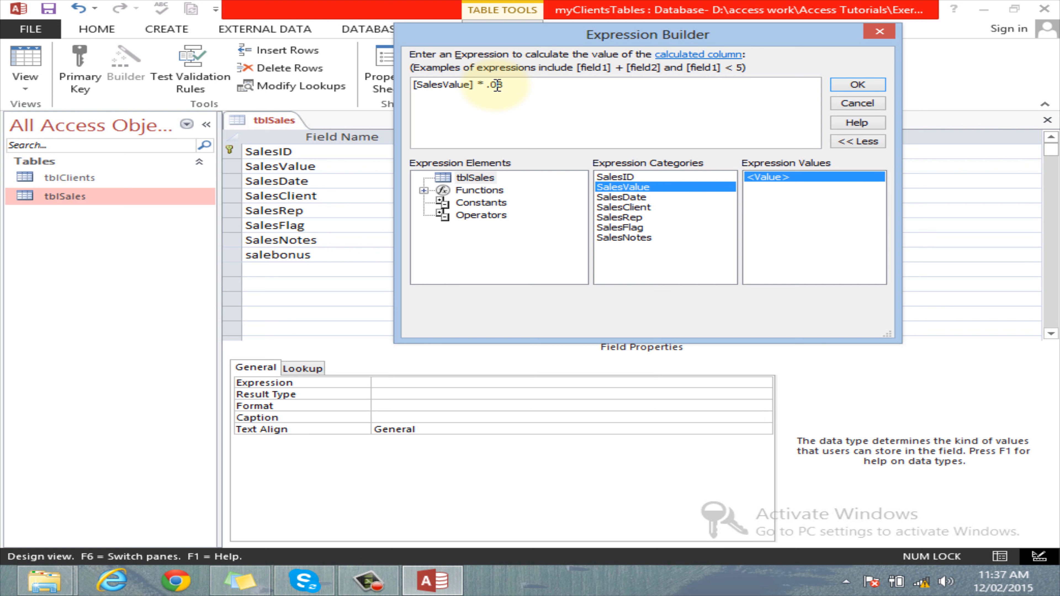
{"action": "left_click", "coordinate": [855, 86]}
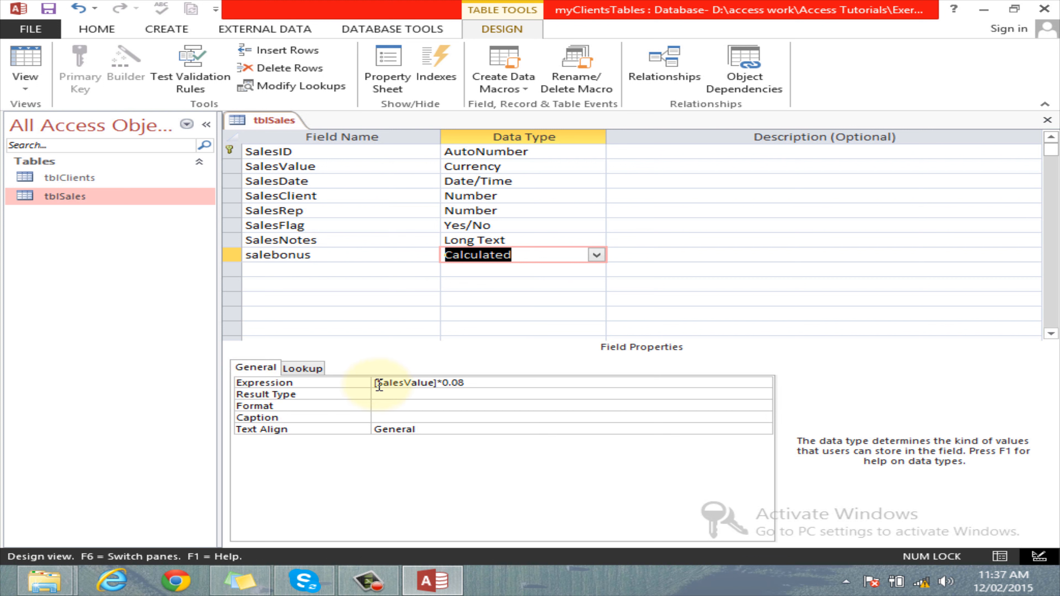
Step: Set the salebonus field's result type to Long Integer and its format to Currency
{"action": "left_click", "coordinate": [411, 395]}
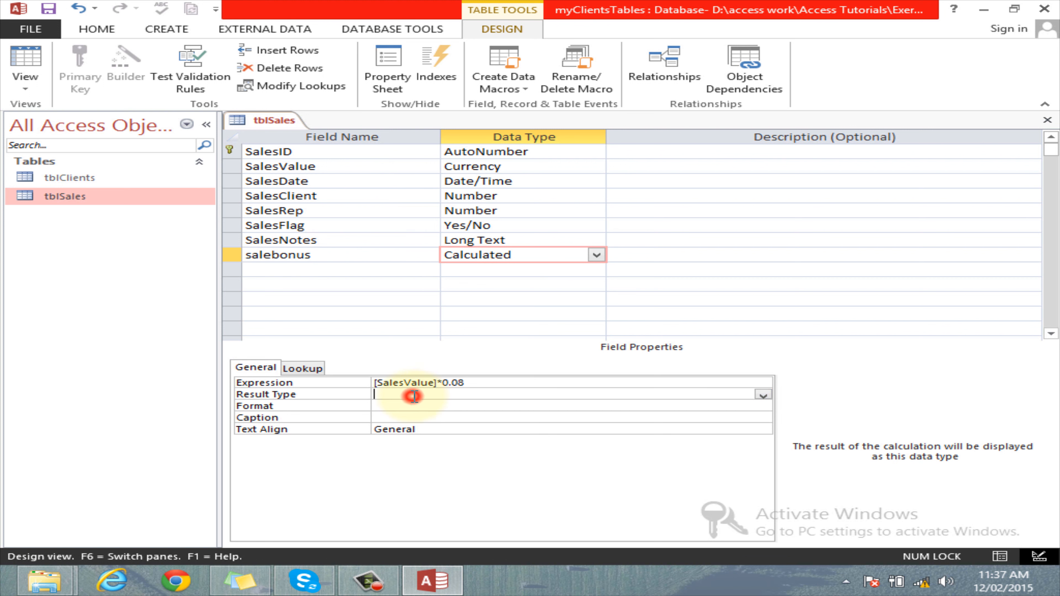
{"action": "left_click", "coordinate": [760, 395]}
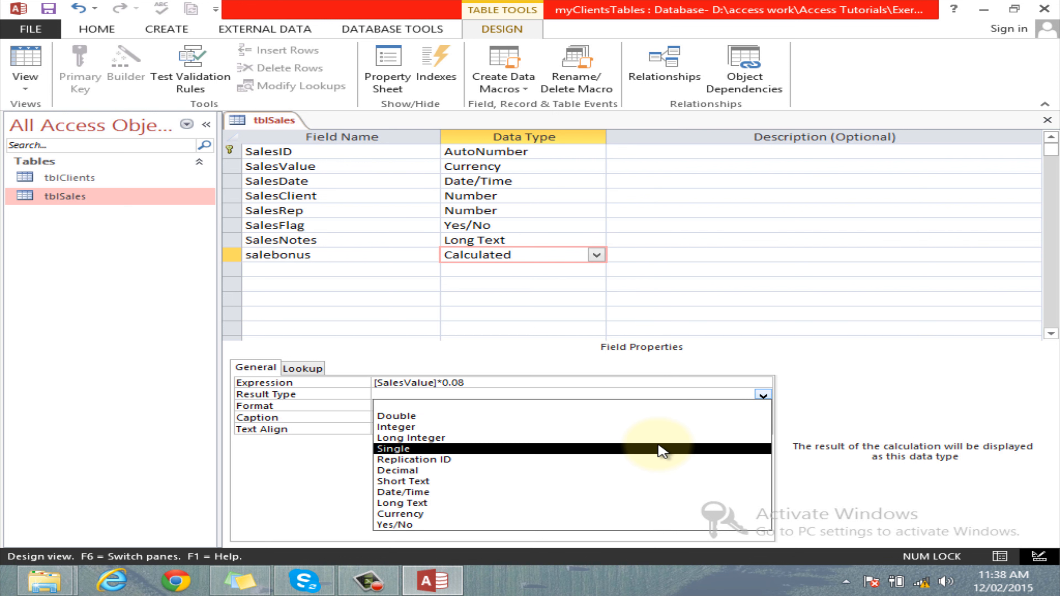
{"action": "left_click", "coordinate": [659, 441]}
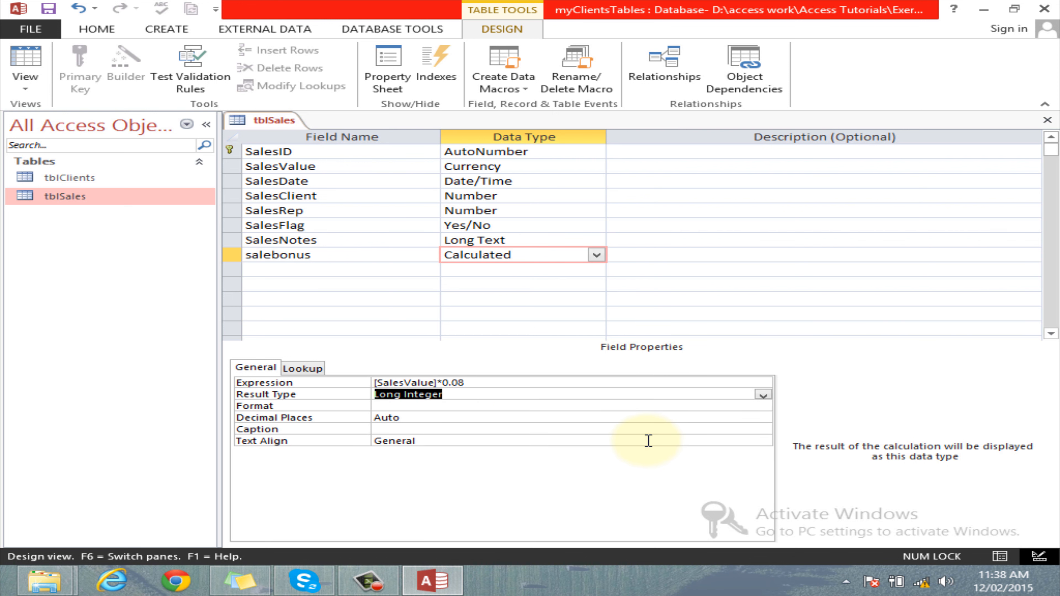
{"action": "left_click", "coordinate": [413, 406]}
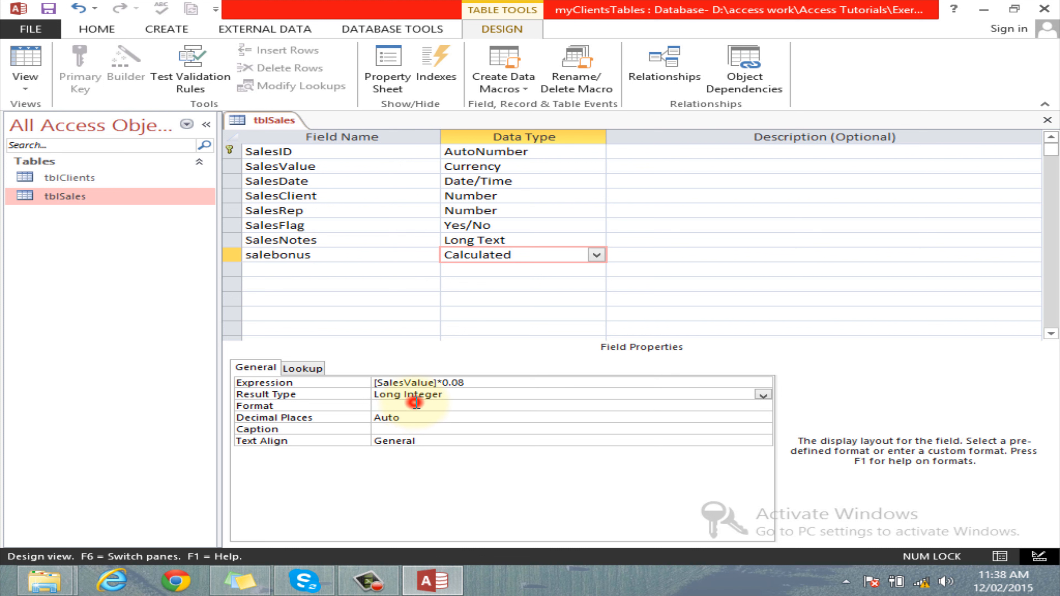
{"action": "left_click", "coordinate": [763, 407]}
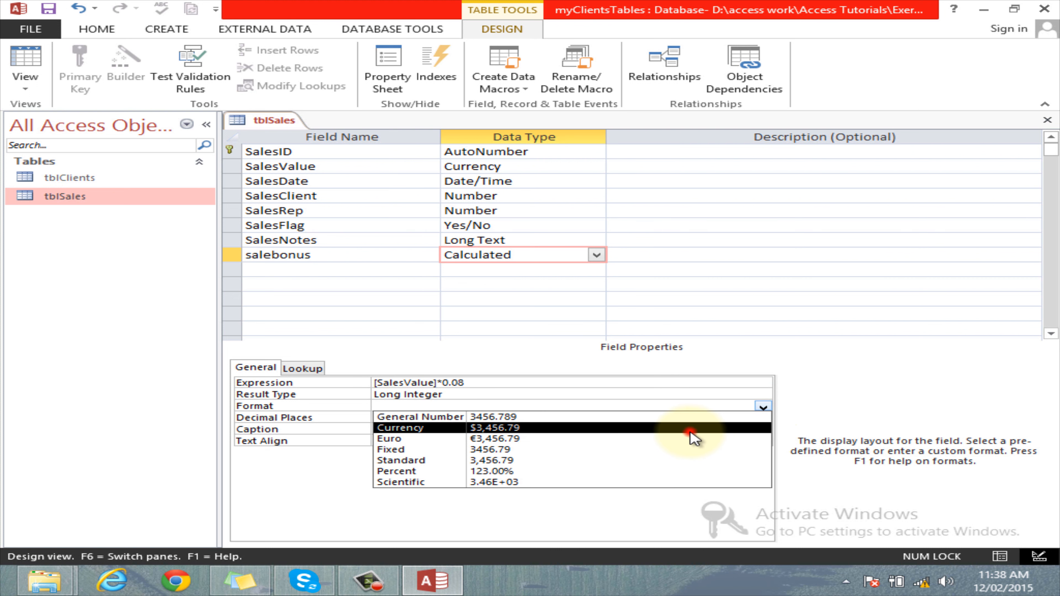
{"action": "left_click", "coordinate": [690, 431]}
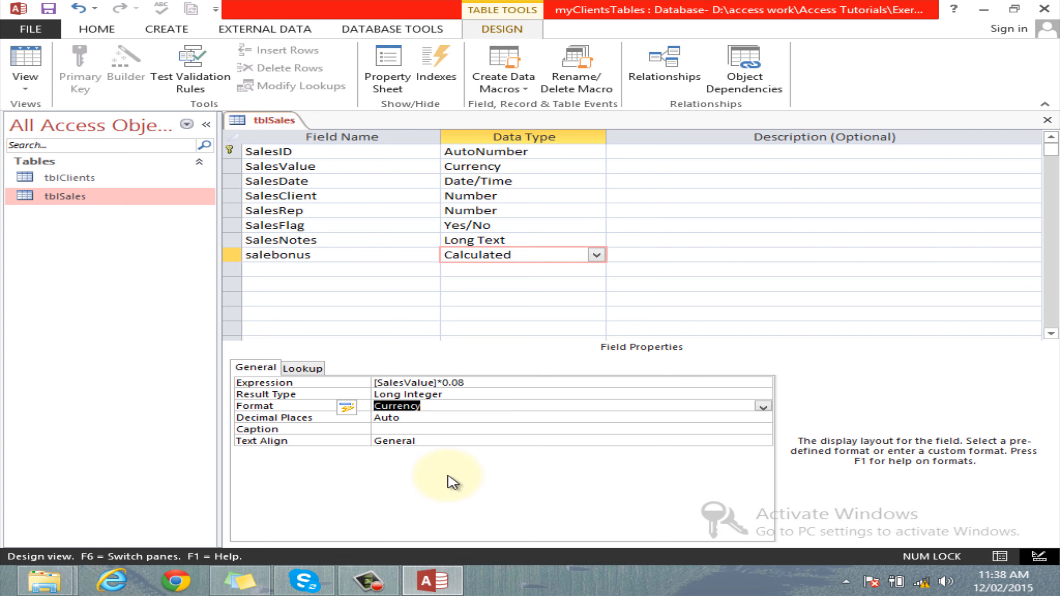
Step: Give the salebonus field the caption Bonus and set its text alignment to Left
{"action": "left_click", "coordinate": [769, 419]}
{"action": "left_click", "coordinate": [473, 482]}
{"action": "left_click", "coordinate": [390, 428]}
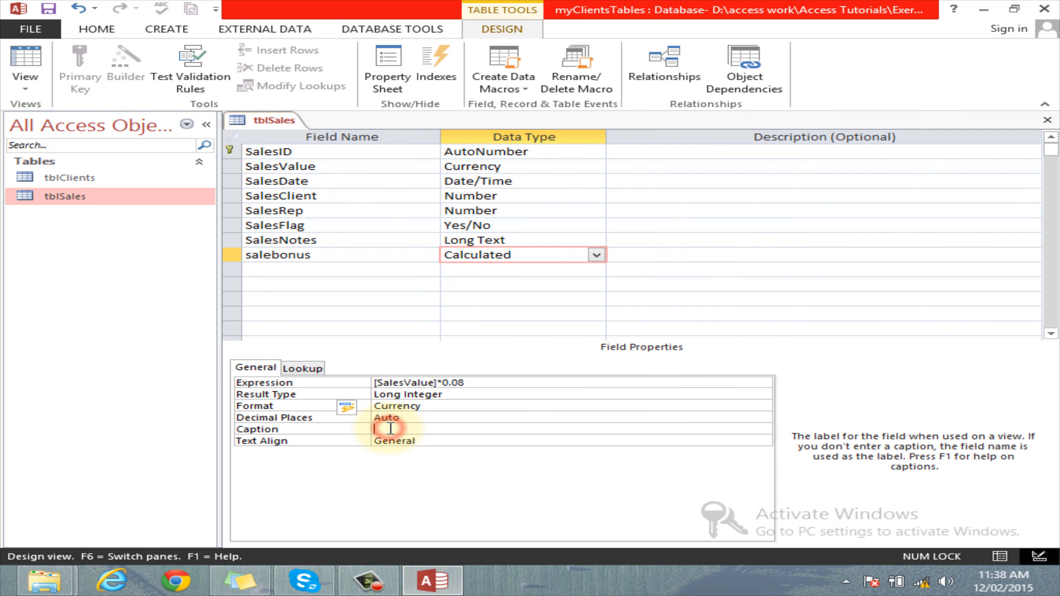
{"action": "type", "text": "Bonus"}
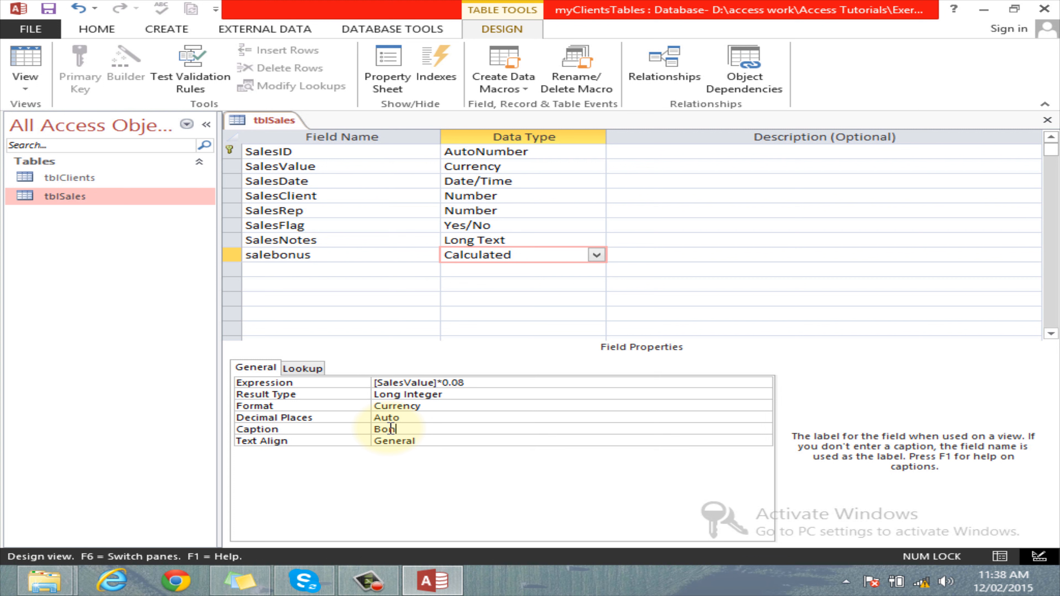
{"action": "left_click", "coordinate": [444, 441]}
{"action": "left_click", "coordinate": [763, 441]}
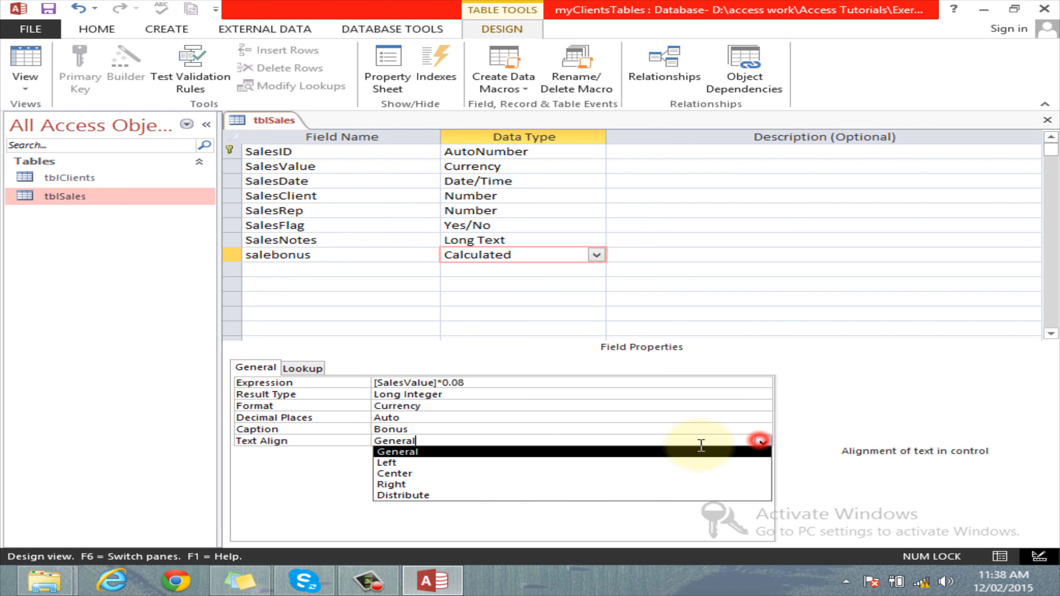
{"action": "left_click", "coordinate": [478, 463]}
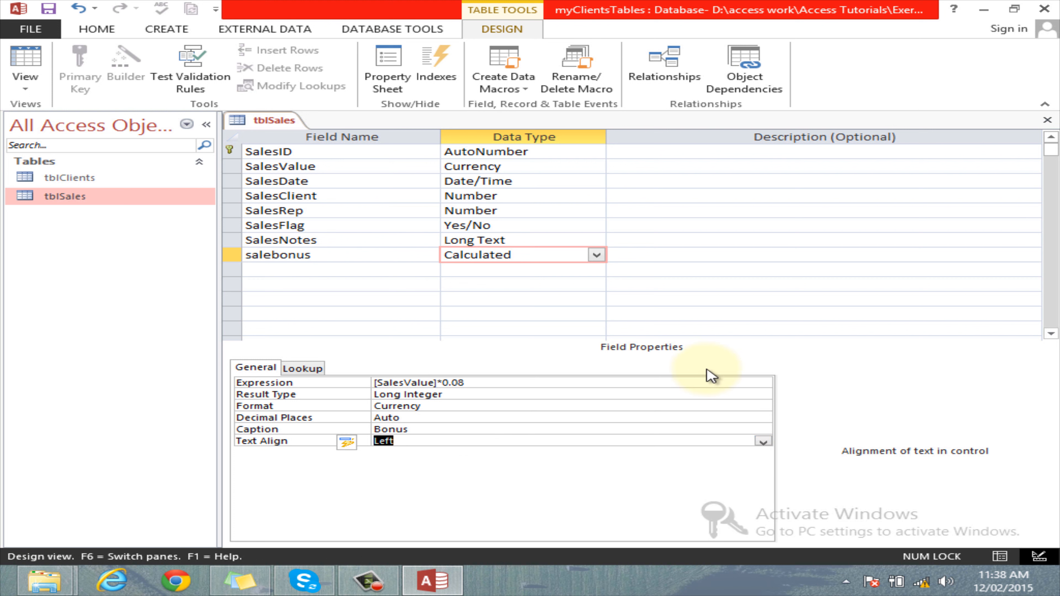
Step: Close tblSales with its design changes saved, and reopen the table in Datasheet View
{"action": "left_click", "coordinate": [1047, 121]}
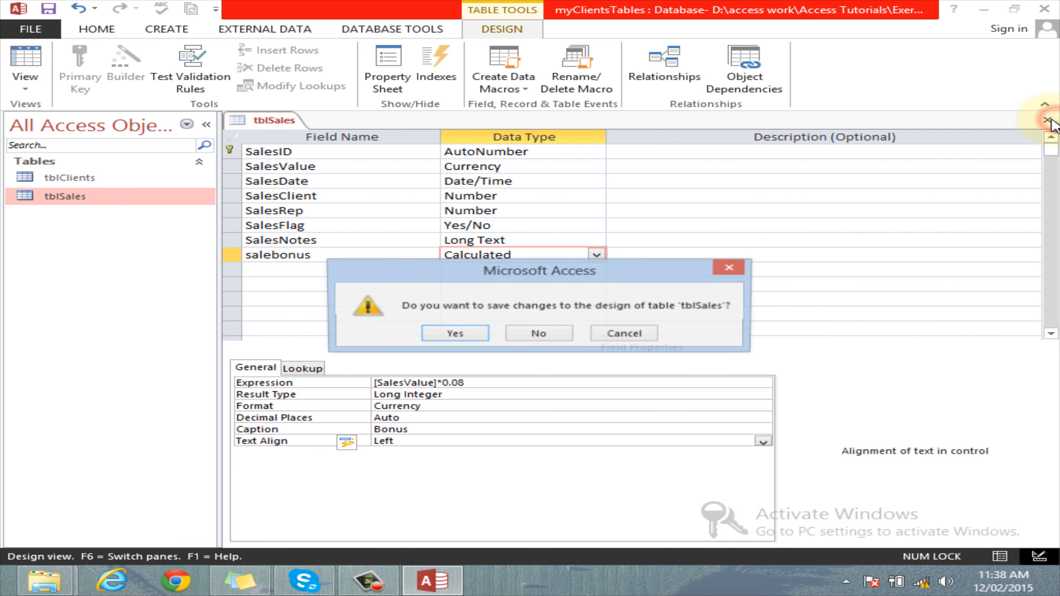
{"action": "left_click", "coordinate": [448, 334]}
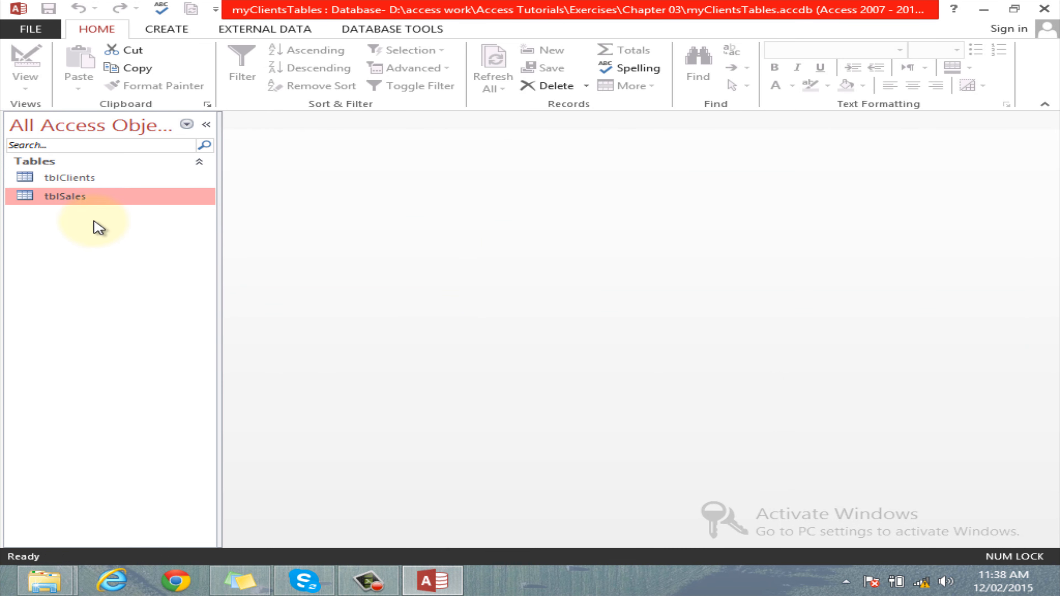
{"action": "double_click", "coordinate": [66, 197]}
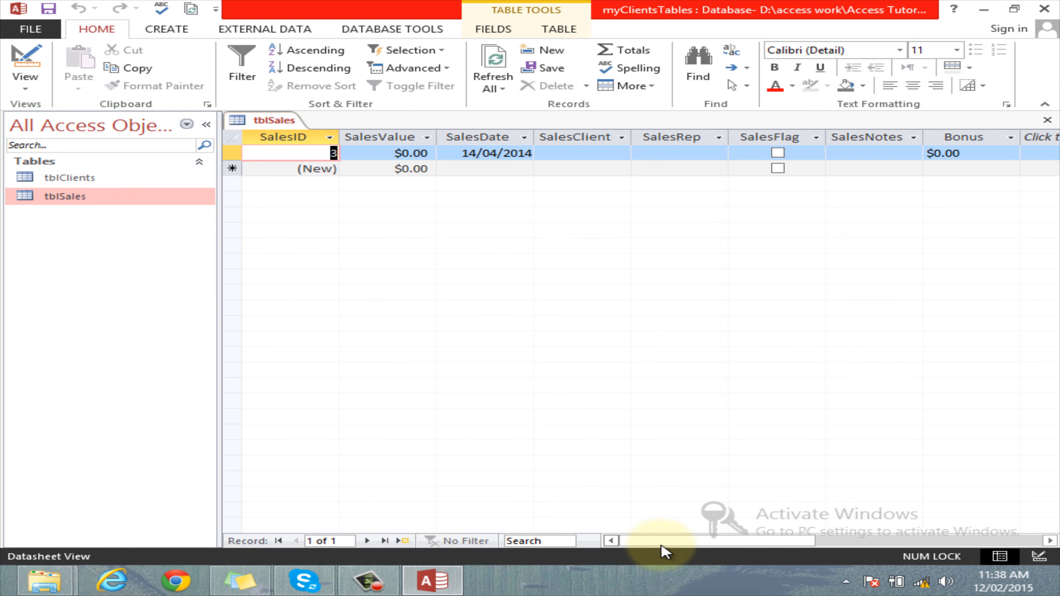
{"action": "left_click", "coordinate": [700, 542]}
{"action": "mouse_move", "coordinate": [701, 545]}
{"action": "left_mouse_down"}
{"action": "mouse_move", "coordinate": [726, 547]}
{"action": "mouse_move", "coordinate": [705, 542]}
{"action": "left_mouse_up"}
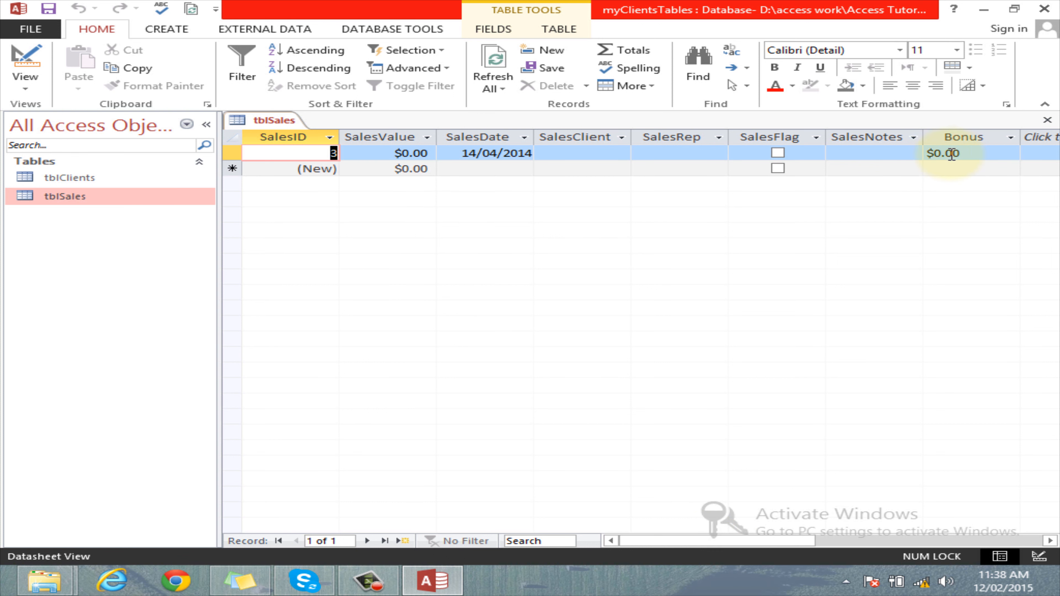
Step: Enter 100 as the SalesValue of the existing record to test the Bonus calculation
{"action": "left_click", "coordinate": [387, 152]}
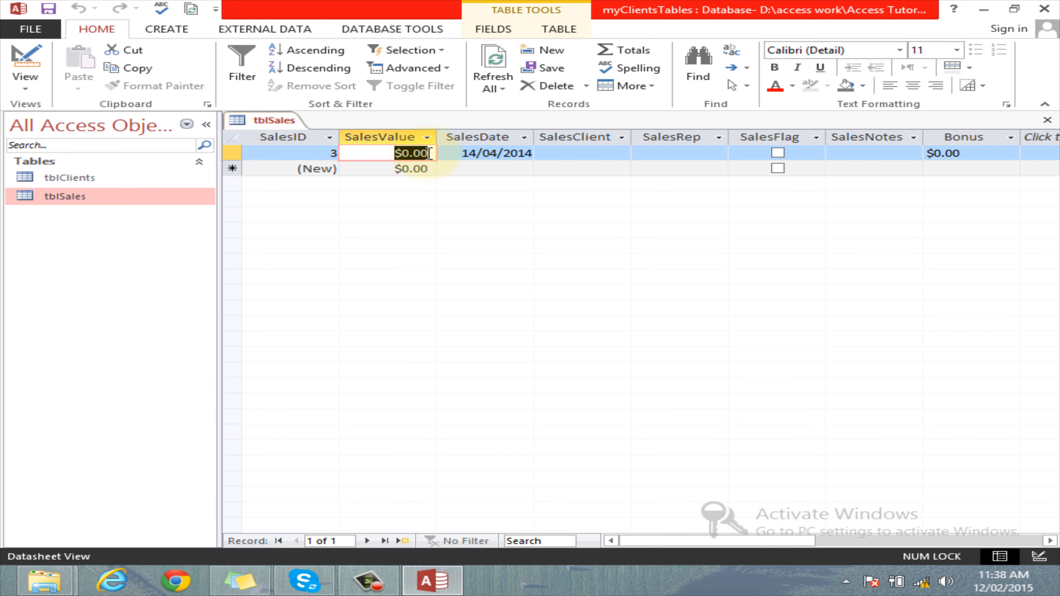
{"action": "type", "text": "100"}
{"action": "key", "text": "Tab"}
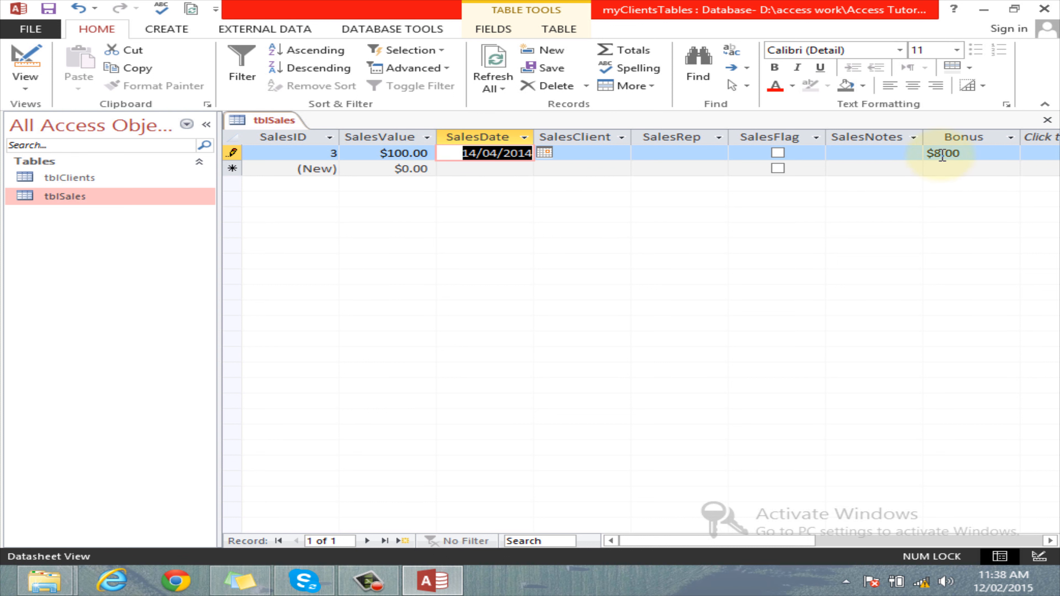
Step: Change the existing record's SalesValue to 10000 and commit the value to recalculate Bonus
{"action": "left_click", "coordinate": [370, 154]}
{"action": "left_click_drag", "start_coordinate": [403, 157], "coordinate": [422, 154]}
{"action": "type", "text": "1"}
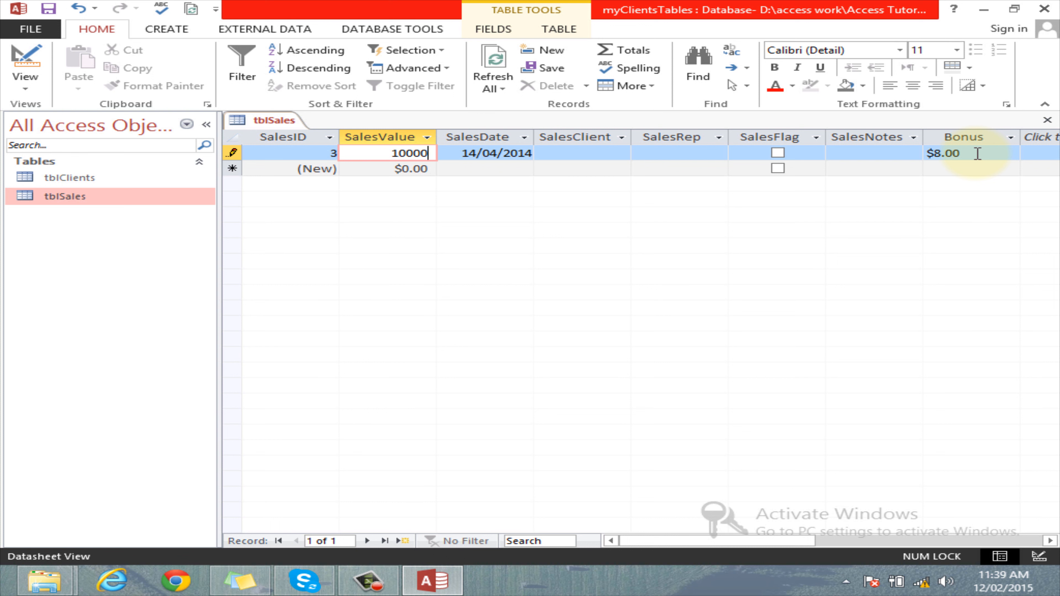
{"action": "key", "text": "Tab"}
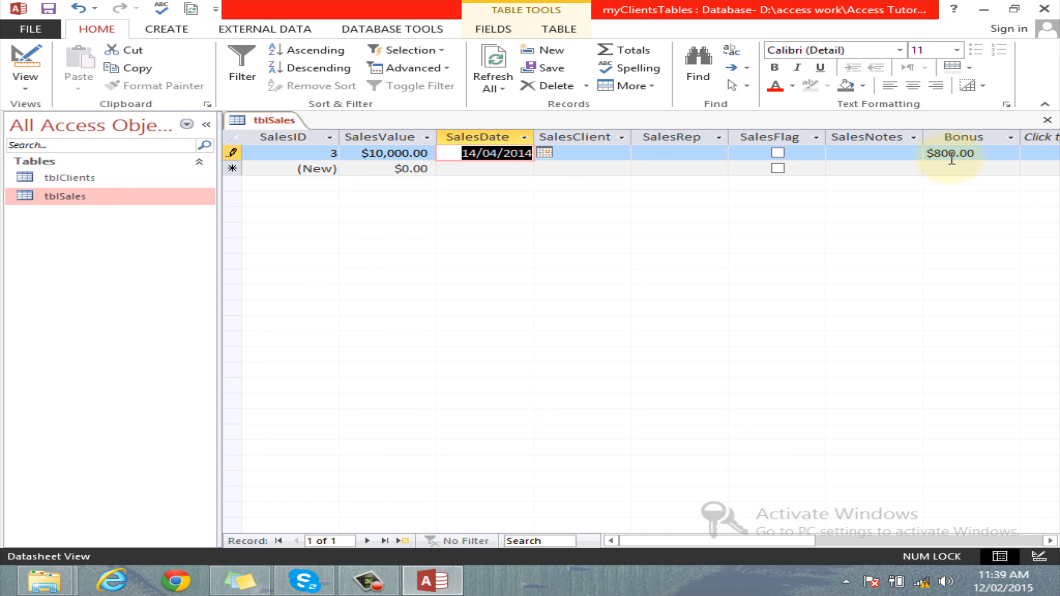
Step: Open tblSales in Design View and review the data types available for salebonus, keeping Calculated selected
{"action": "right_click", "coordinate": [75, 192]}
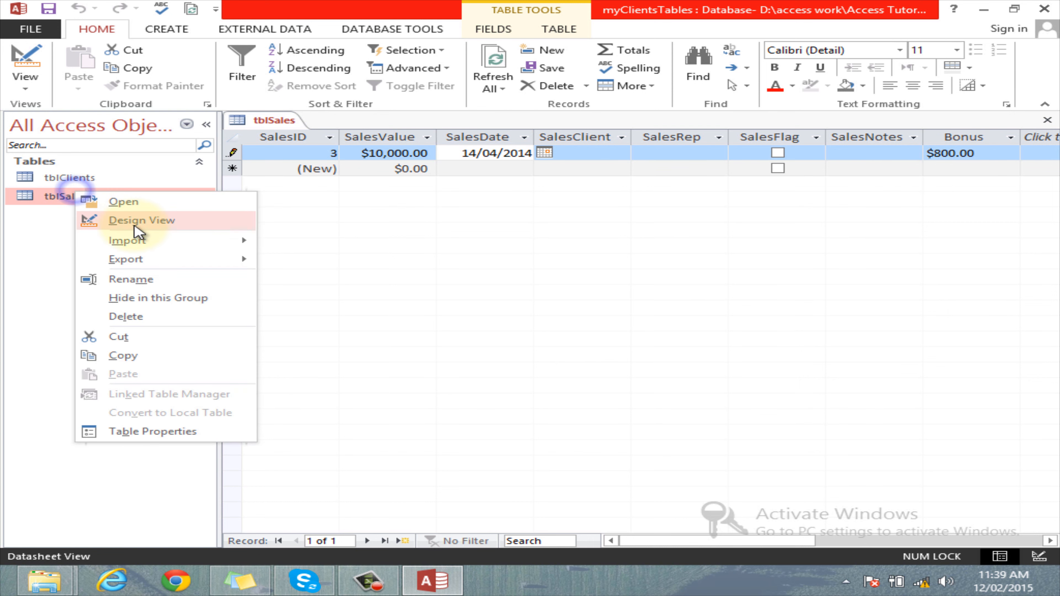
{"action": "left_click", "coordinate": [136, 223]}
{"action": "left_click", "coordinate": [530, 253]}
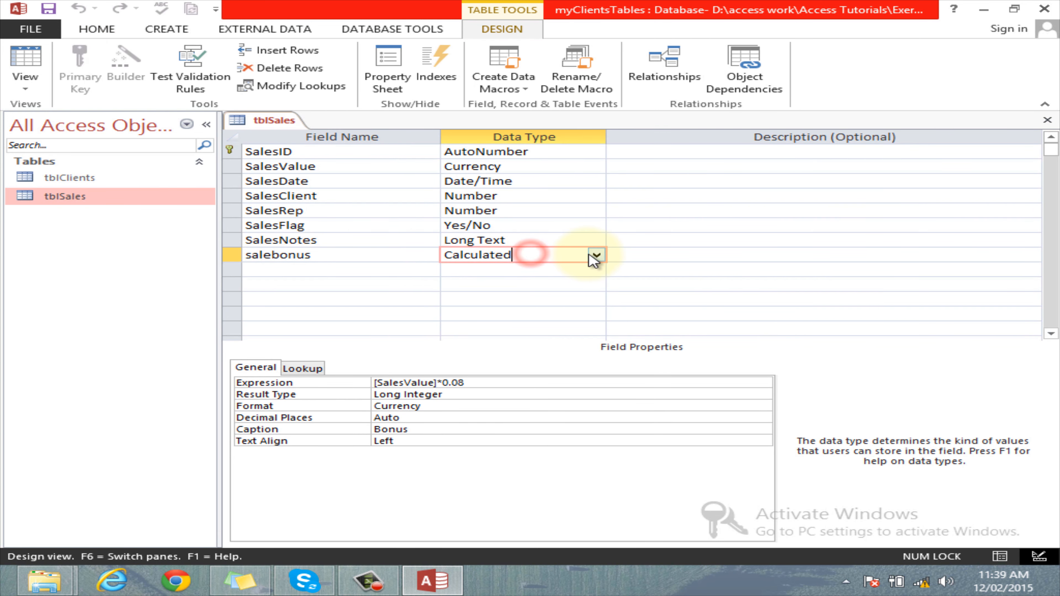
{"action": "left_click", "coordinate": [596, 255]}
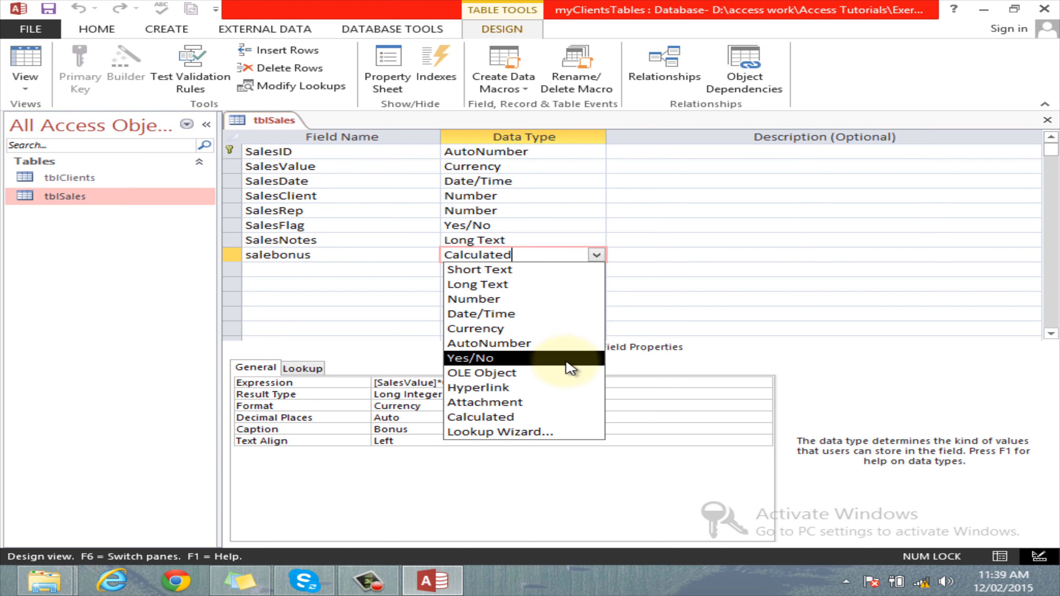
{"action": "left_click", "coordinate": [542, 417]}
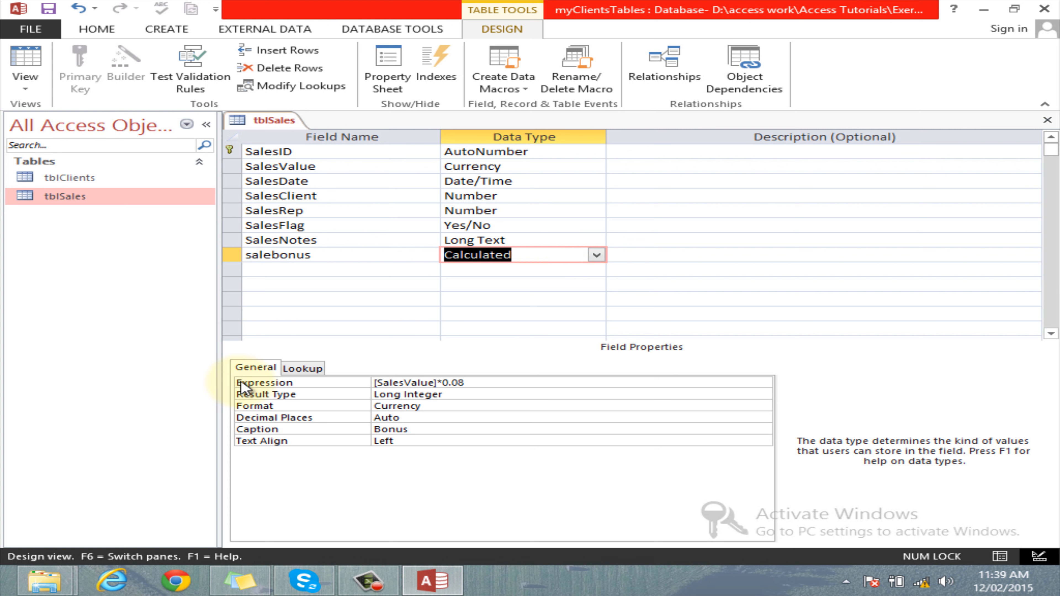
Step: Review the salebonus field's expression in the Expression Builder, and accept it as it stands
{"action": "left_click", "coordinate": [519, 382]}
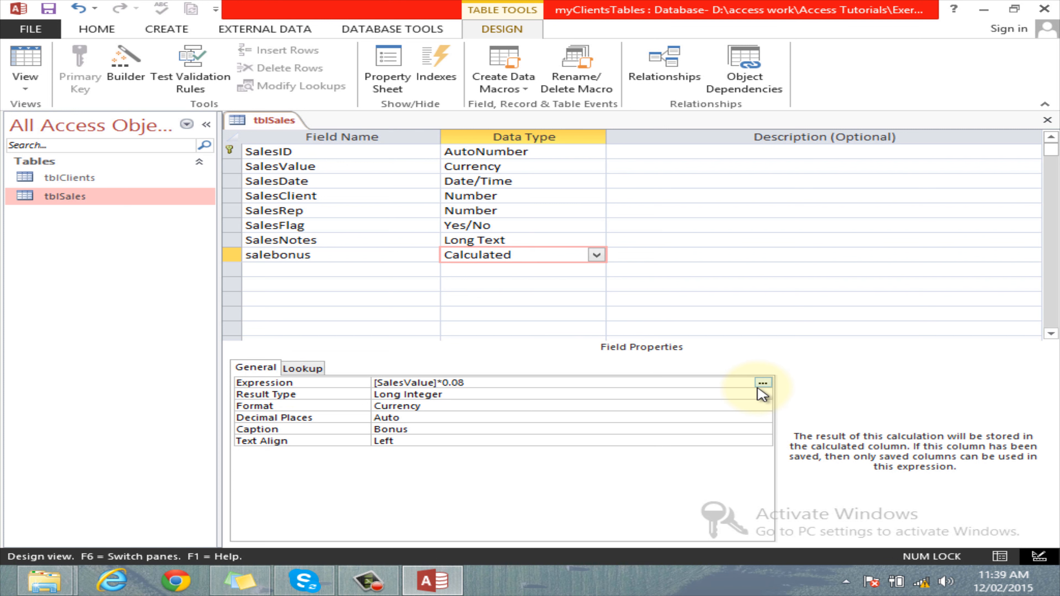
{"action": "left_click", "coordinate": [762, 383]}
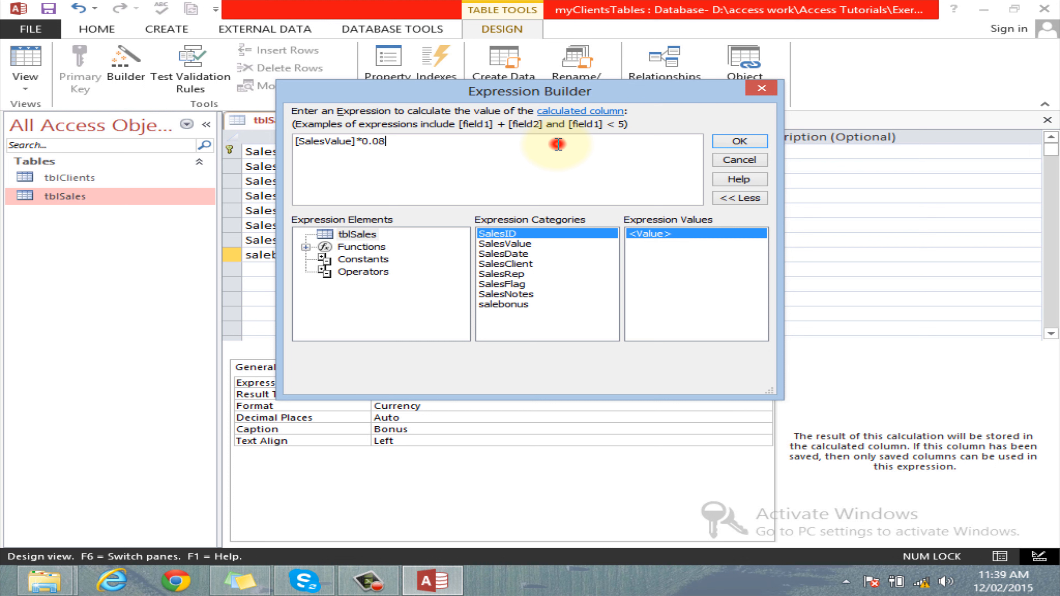
{"action": "left_click_drag", "start_coordinate": [558, 144], "coordinate": [296, 143]}
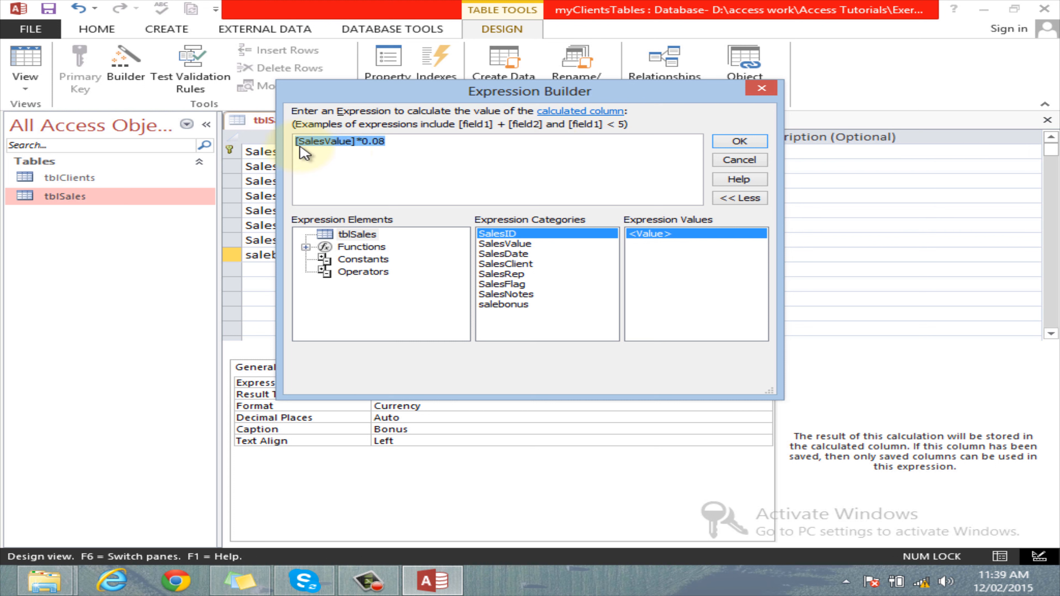
{"action": "left_click", "coordinate": [358, 142]}
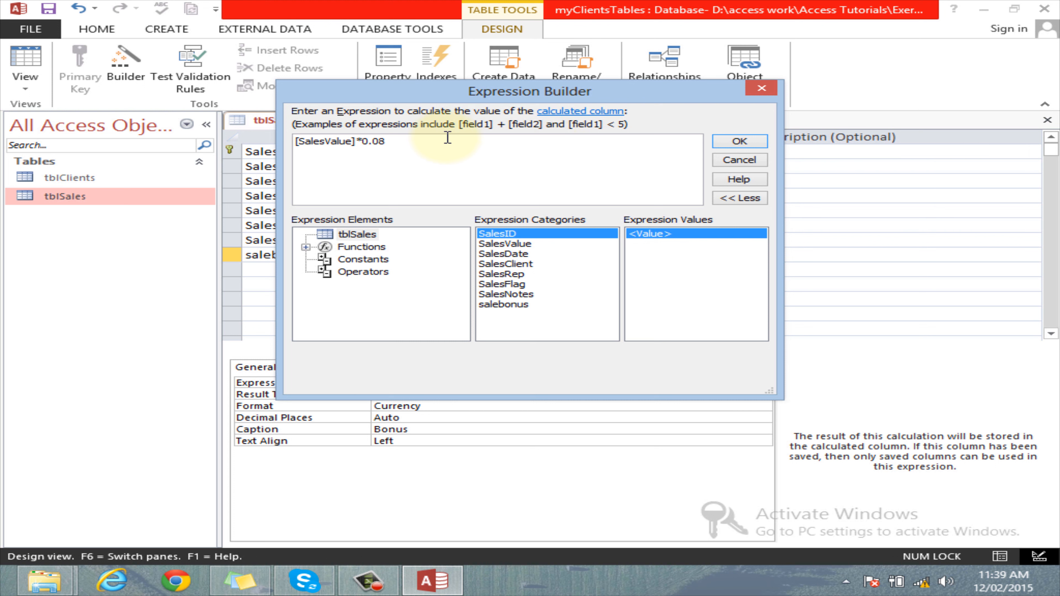
{"action": "left_click", "coordinate": [761, 141]}
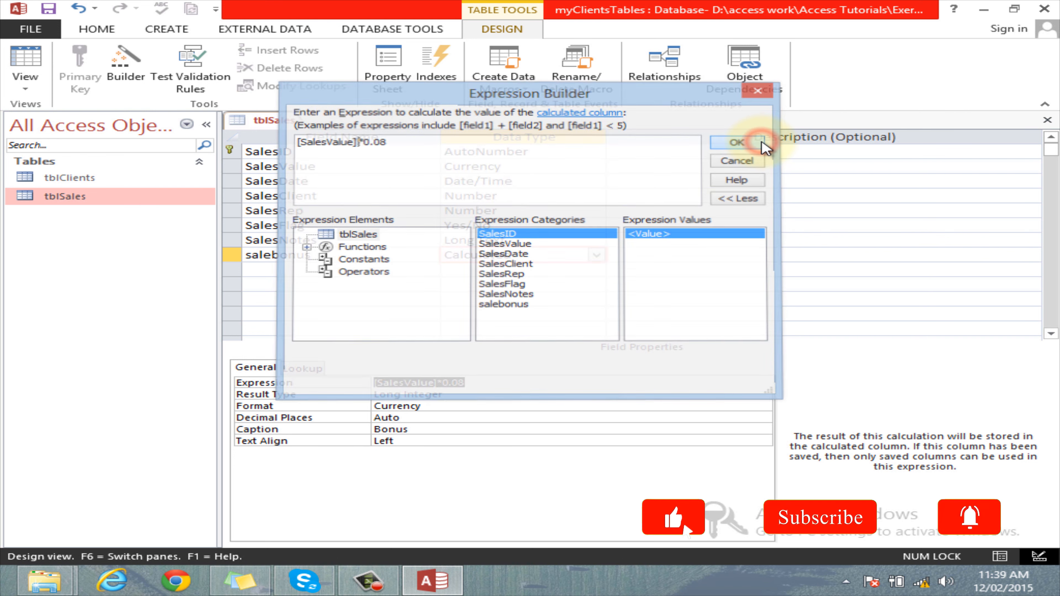